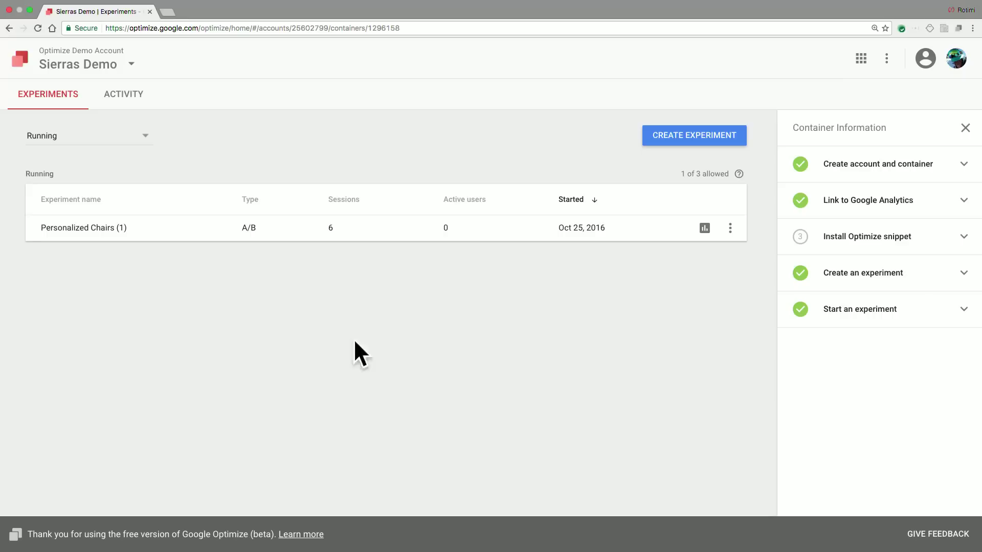
Create a new A/B experiment named 'Discount rewards test' for optimizedemo.weebly.com
{"action": "left_click", "coordinate": [696, 140]}
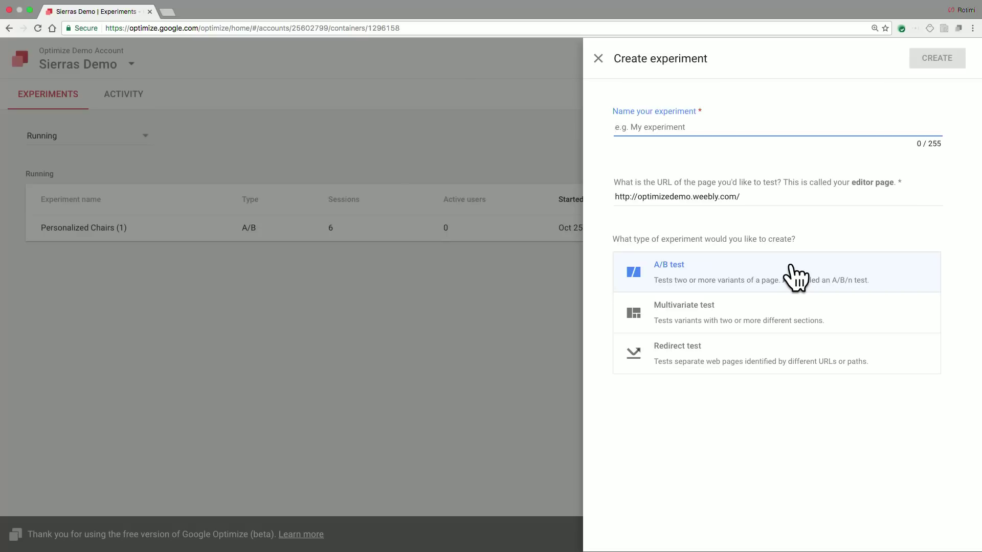
{"action": "type", "text": "Discoutn"}
{"action": "key", "text": "BackSpace"}
{"action": "key", "text": "BackSpace"}
{"action": "key", "text": "BackSpace"}
{"action": "type", "text": "unt"}
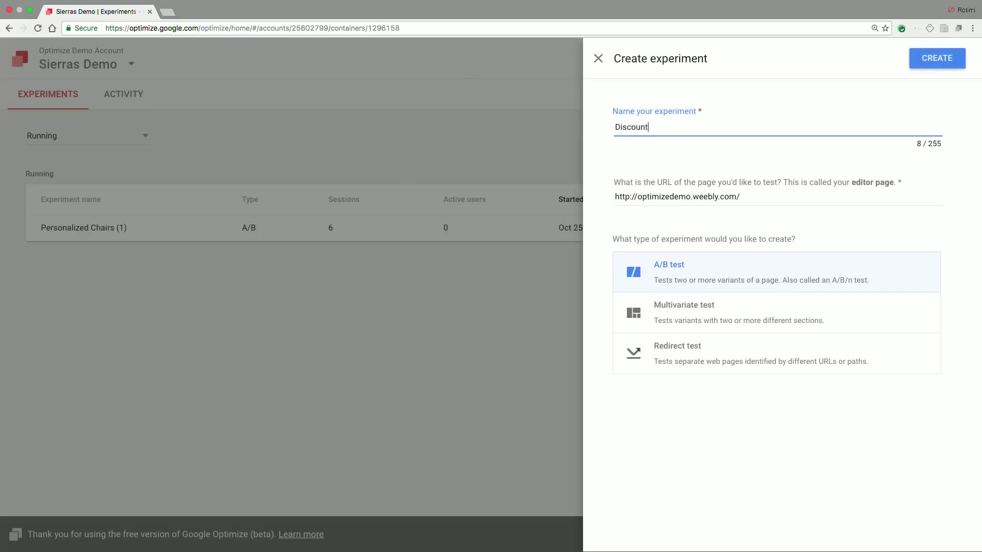
{"action": "type", "text": " rewd"}
{"action": "key", "text": "BackSpace"}
{"action": "type", "text": "ad"}
{"action": "key", "text": "BackSpace"}
{"action": "type", "text": "rds tw"}
{"action": "key", "text": "BackSpace"}
{"action": "type", "text": "est"}
{"action": "left_click", "coordinate": [939, 57]}
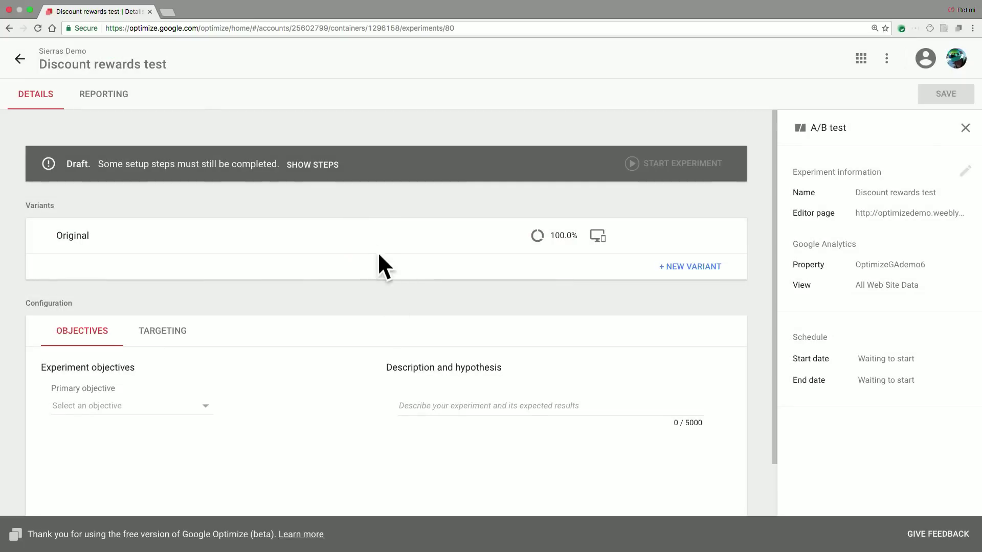
{"action": "left_click", "coordinate": [319, 165]}
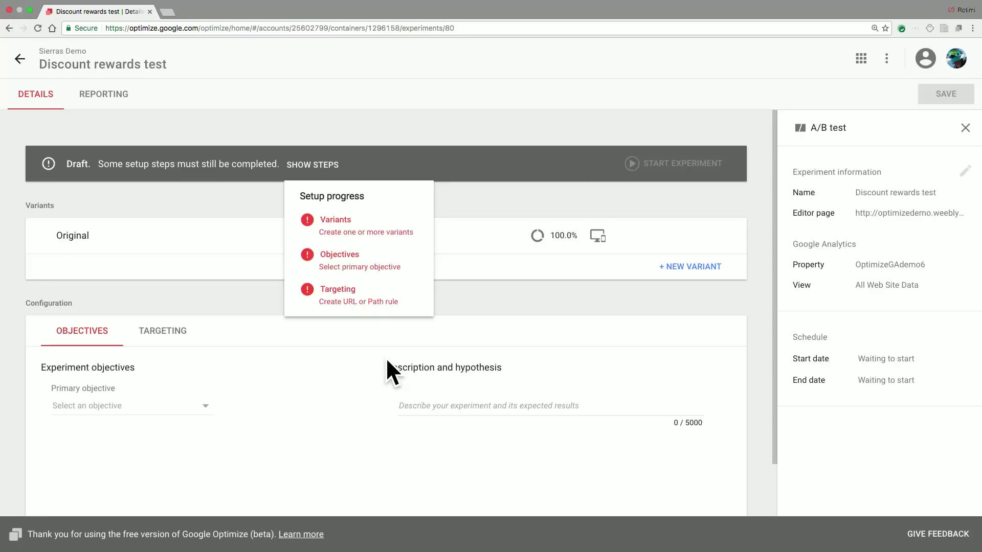
{"action": "left_click", "coordinate": [547, 313]}
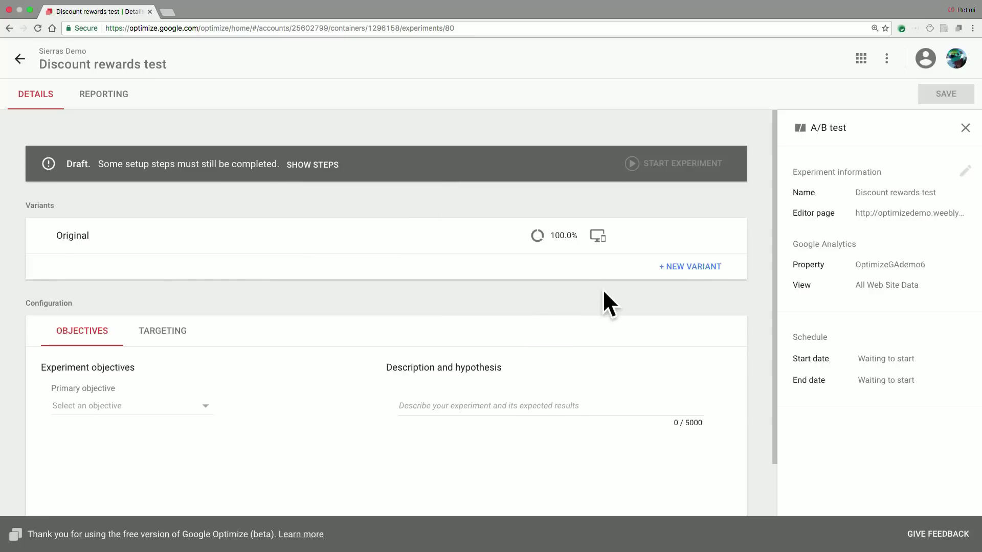
{"action": "scroll", "coordinate": [602, 292], "scroll_direction": "down", "scroll_amount": 2}
{"action": "scroll", "coordinate": [517, 266], "scroll_direction": "up", "scroll_amount": 2}
Add a variant named 'Discount rewards variant', sharing traffic 50/50 with Original
{"action": "left_click", "coordinate": [674, 266]}
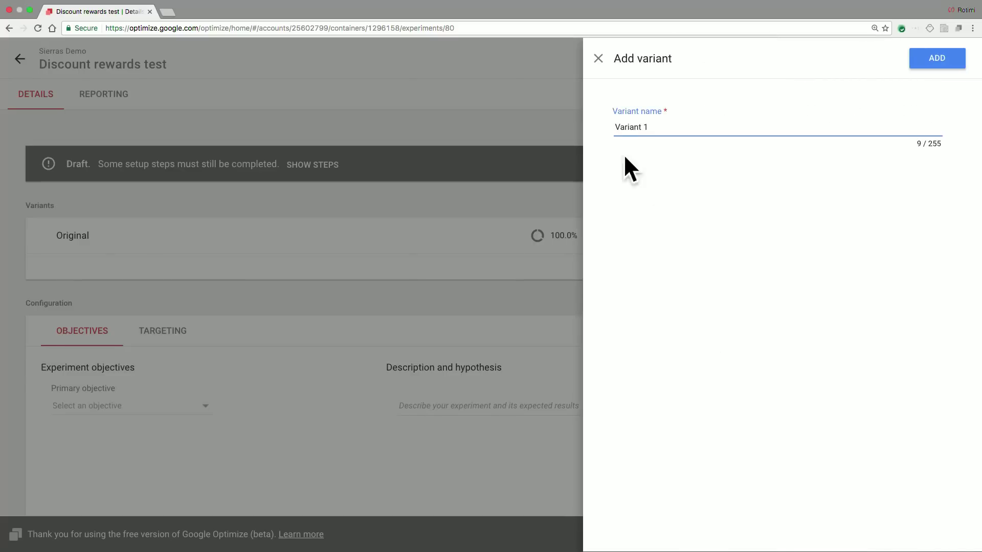
{"action": "key", "text": "BackSpace"}
{"action": "key", "text": "BackSpace"}
{"action": "key", "text": "BackSpace"}
{"action": "key", "text": "BackSpace"}
{"action": "key", "text": "BackSpace"}
{"action": "key", "text": "BackSpace"}
{"action": "key", "text": "BackSpace"}
{"action": "key", "text": "BackSpace"}
{"action": "key", "text": "BackSpace"}
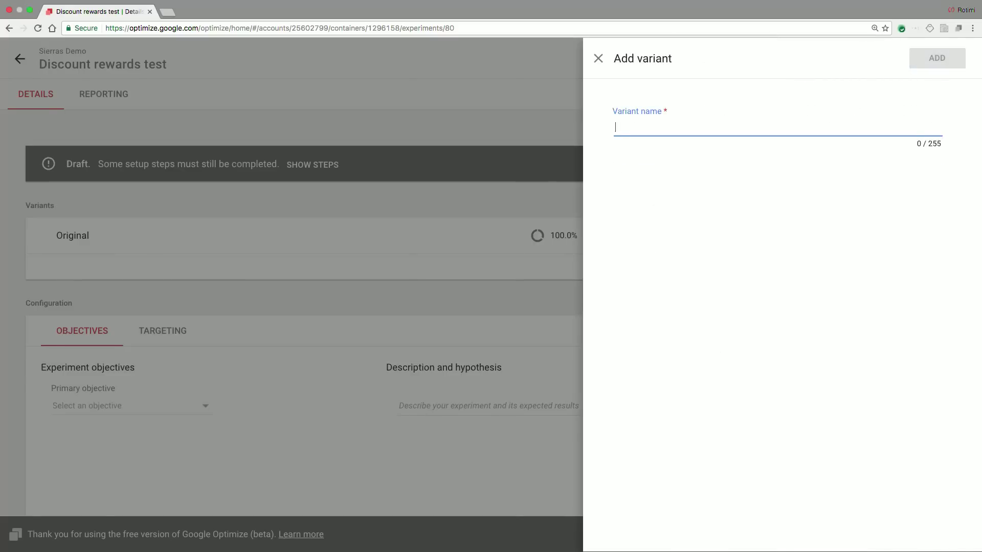
{"action": "type", "text": "Discount rewa"}
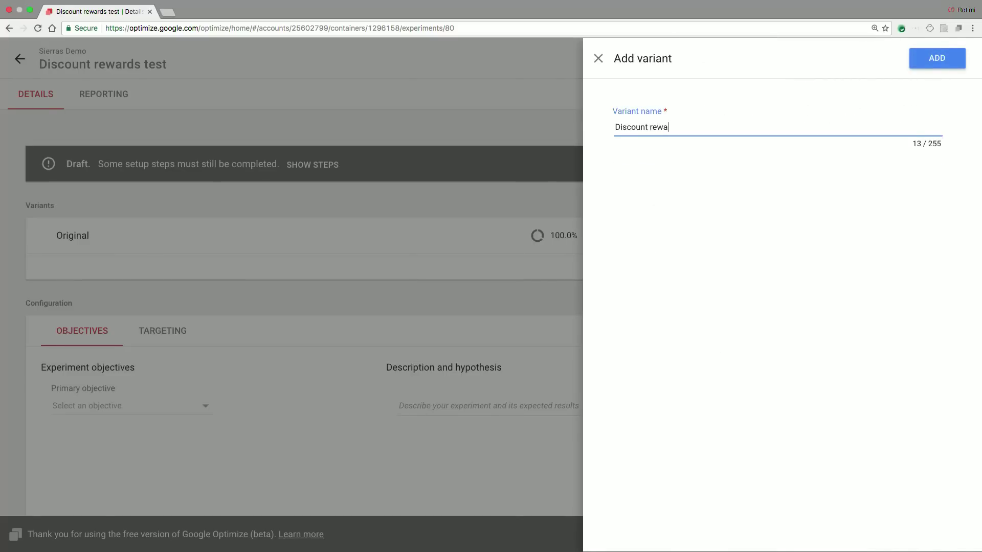
{"action": "type", "text": "rds variant"}
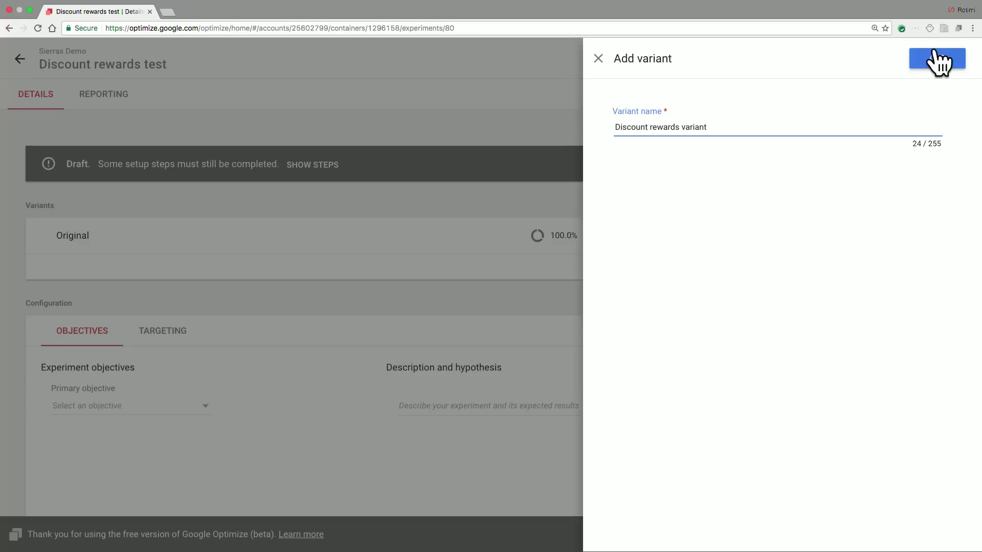
{"action": "left_click", "coordinate": [939, 59]}
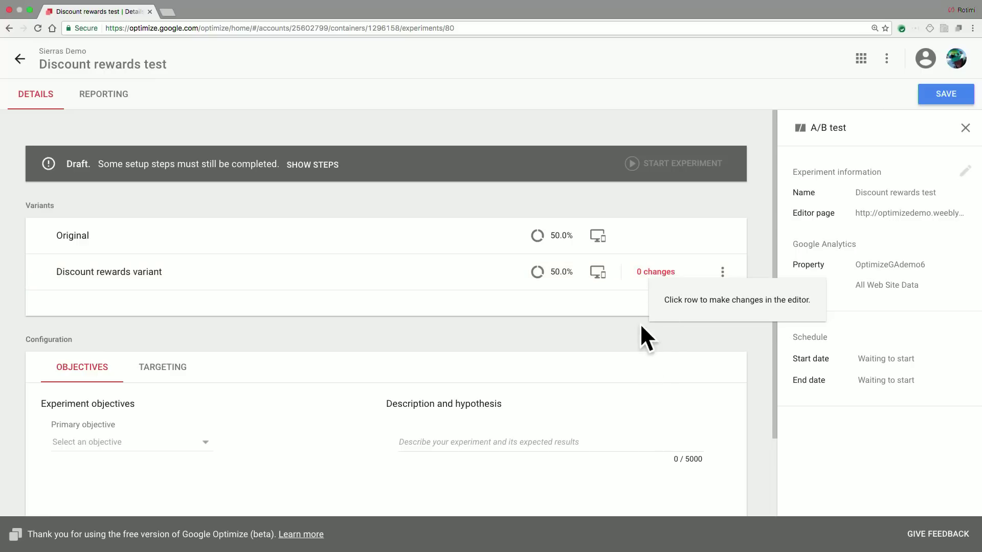
Save the experiment, open the variant in the visual editor, and select the Serenity Rewards sign-up button label
{"action": "left_click", "coordinate": [665, 276]}
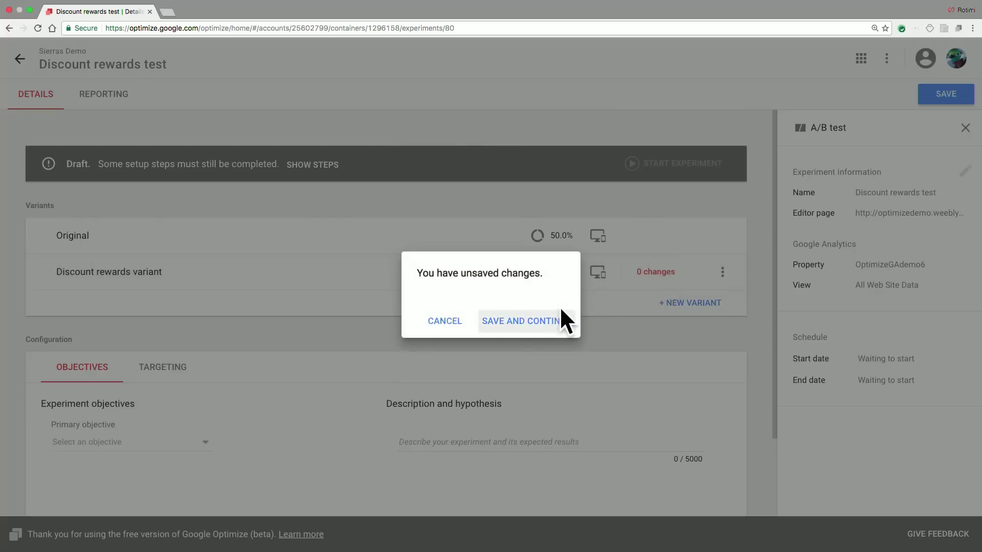
{"action": "left_click", "coordinate": [531, 321]}
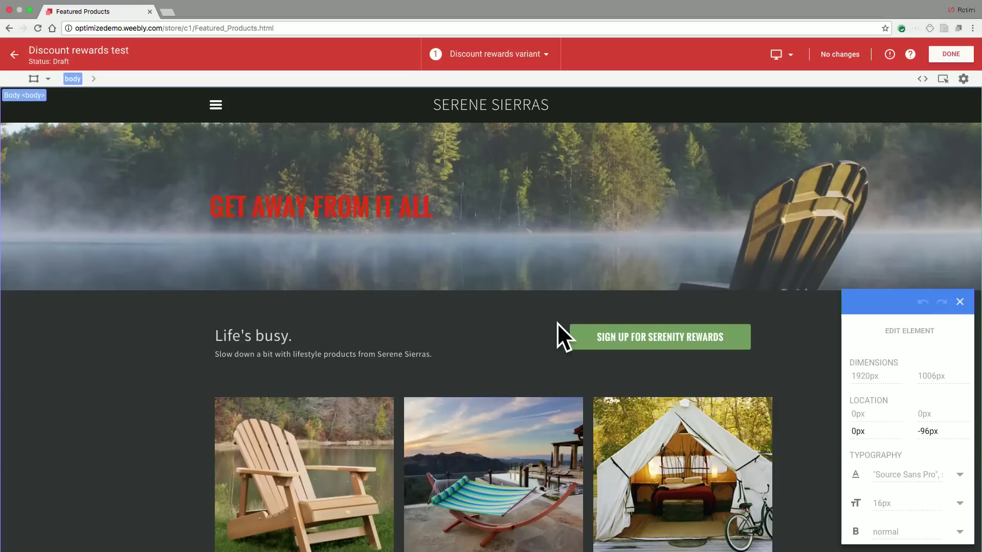
{"action": "left_click", "coordinate": [669, 343]}
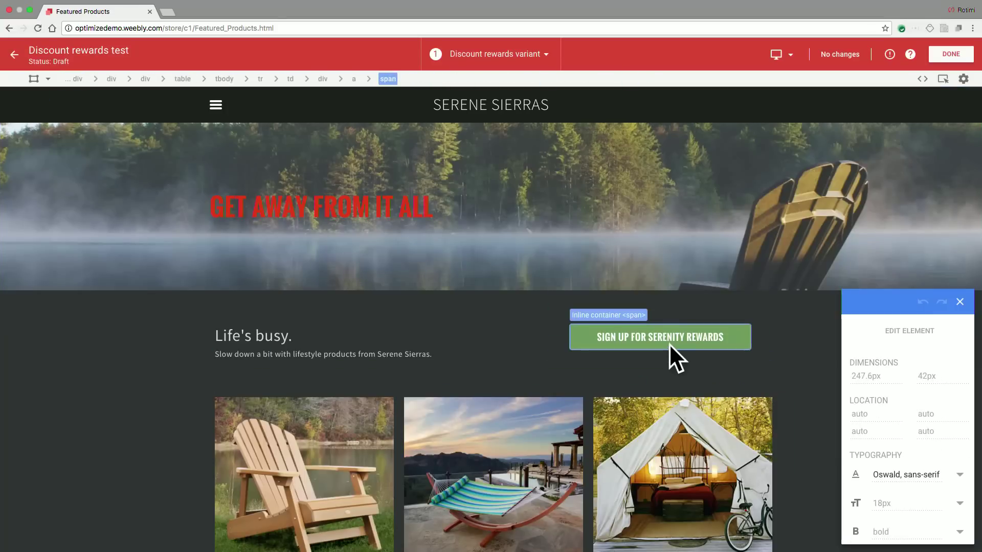
{"action": "left_click", "coordinate": [653, 336]}
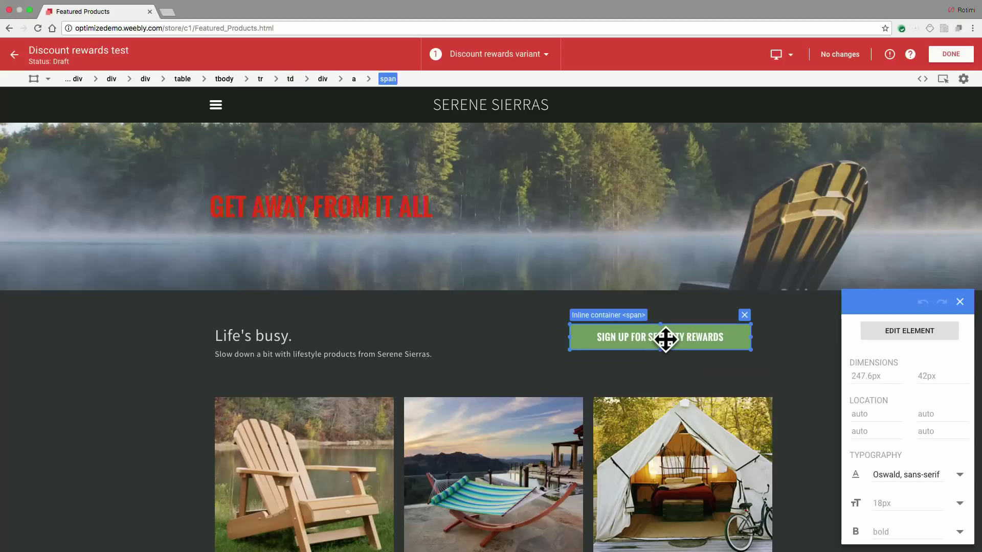
Rewrite the rewards button text as 'GET DISCOUNTS BY SIGNING UP FOR', save, and exit the editor
{"action": "left_click", "coordinate": [664, 339]}
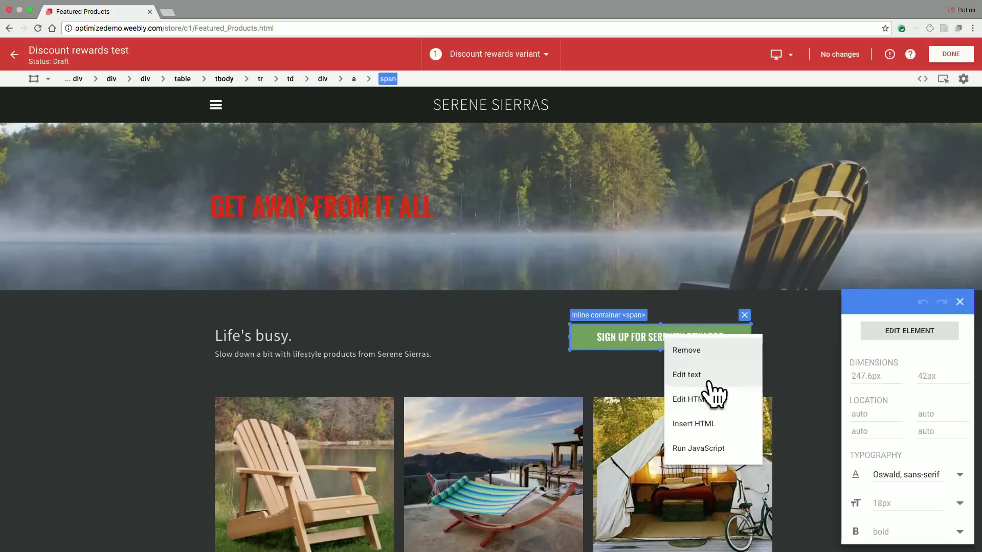
{"action": "left_click", "coordinate": [714, 379]}
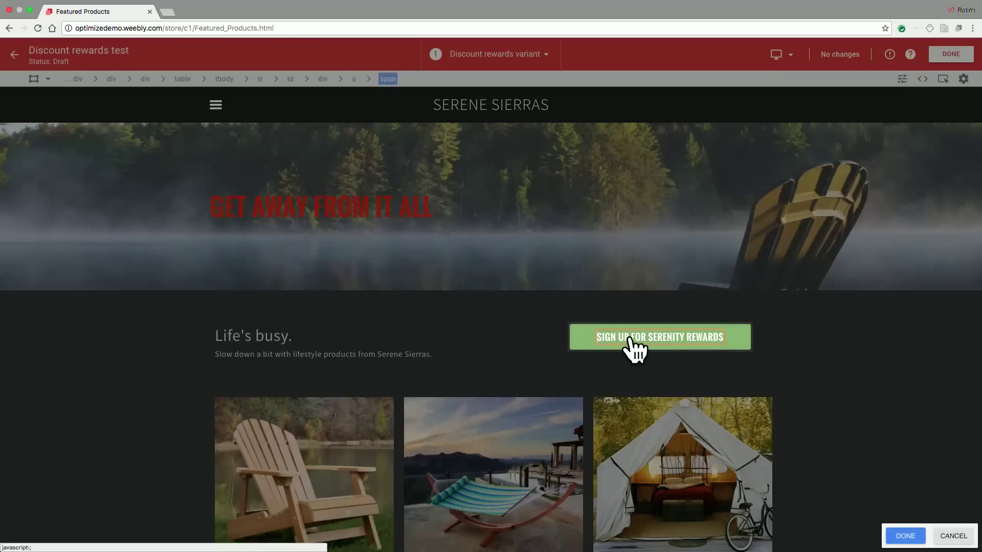
{"action": "key", "text": "BackSpace"}
{"action": "key", "text": "BackSpace"}
{"action": "key", "text": "BackSpace"}
{"action": "key", "text": "BackSpace"}
{"action": "key", "text": "BackSpace"}
{"action": "key", "text": "BackSpace"}
{"action": "key", "text": "BackSpace"}
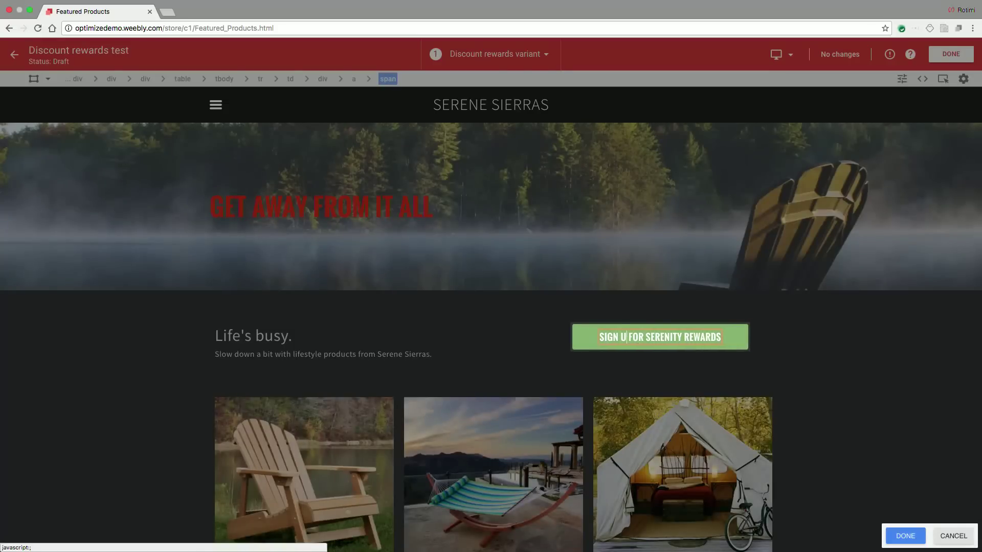
{"action": "type", "text": "GET DISCOUNTS "}
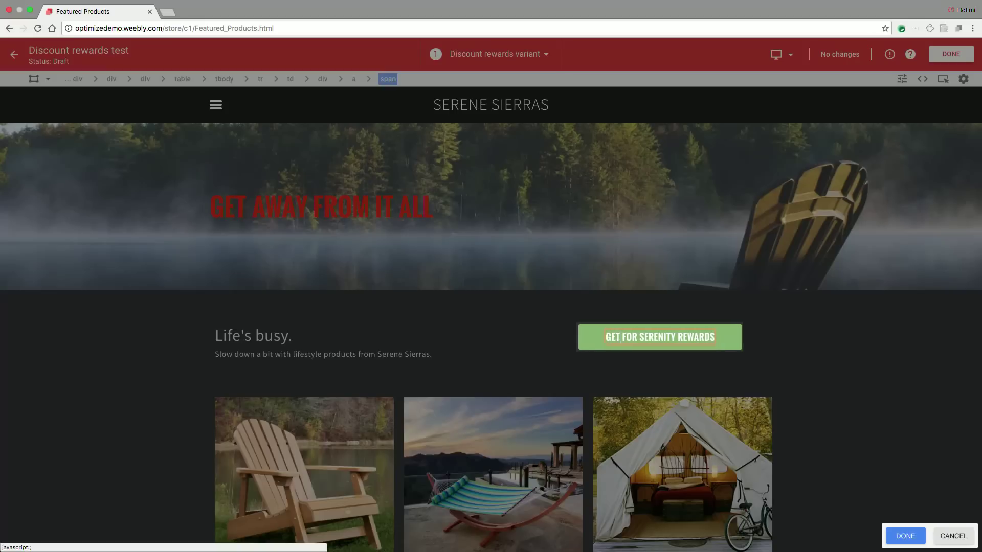
{"action": "type", "text": "BY SINGU"}
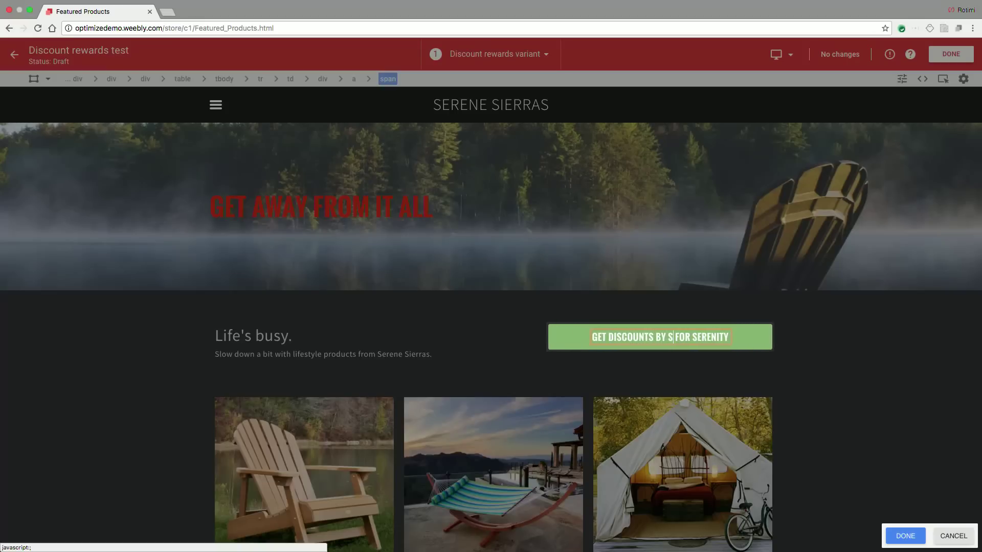
{"action": "key", "text": "BackSpace"}
{"action": "key", "text": "BackSpace"}
{"action": "key", "text": "BackSpace"}
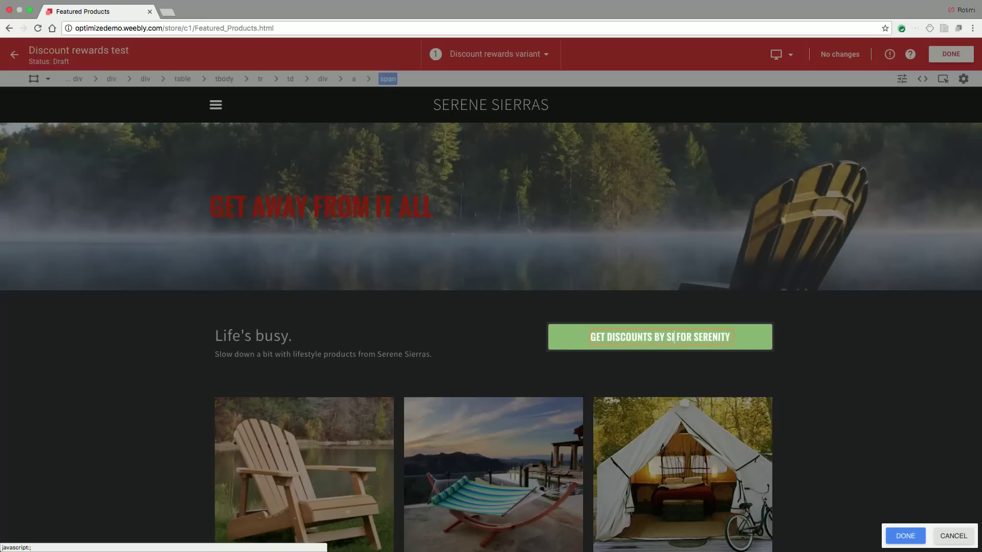
{"action": "type", "text": "GING UP"}
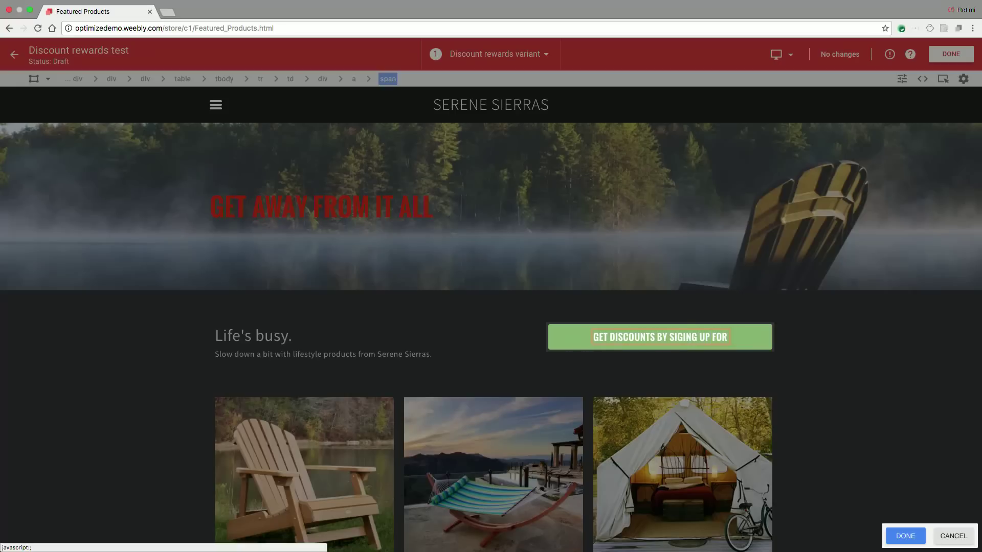
{"action": "key", "text": "BackSpace"}
{"action": "key", "text": "BackSpace"}
{"action": "key", "text": "BackSpace"}
{"action": "key", "text": "BackSpace"}
{"action": "key", "text": "BackSpace"}
{"action": "key", "text": "BackSpace"}
{"action": "type", "text": "NING UP"}
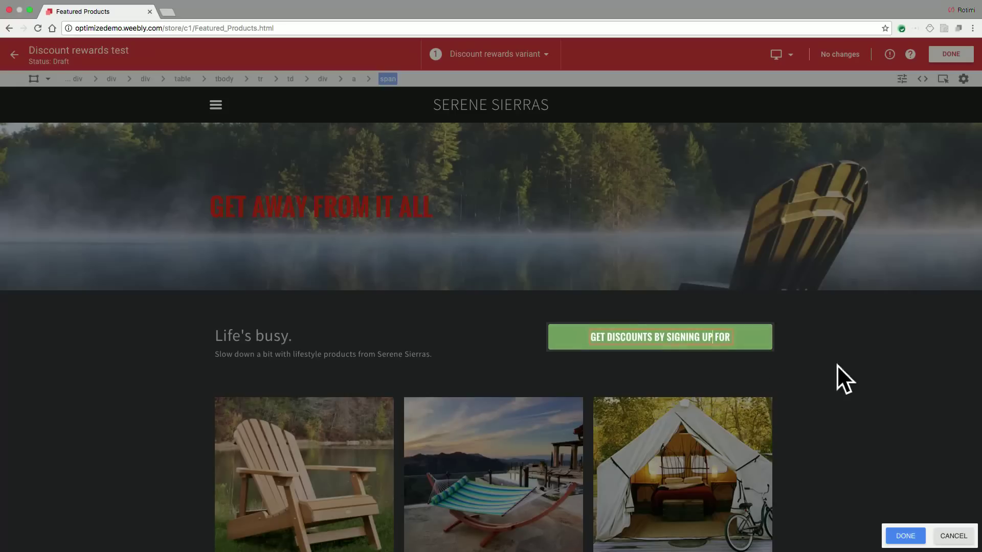
{"action": "left_click", "coordinate": [900, 535]}
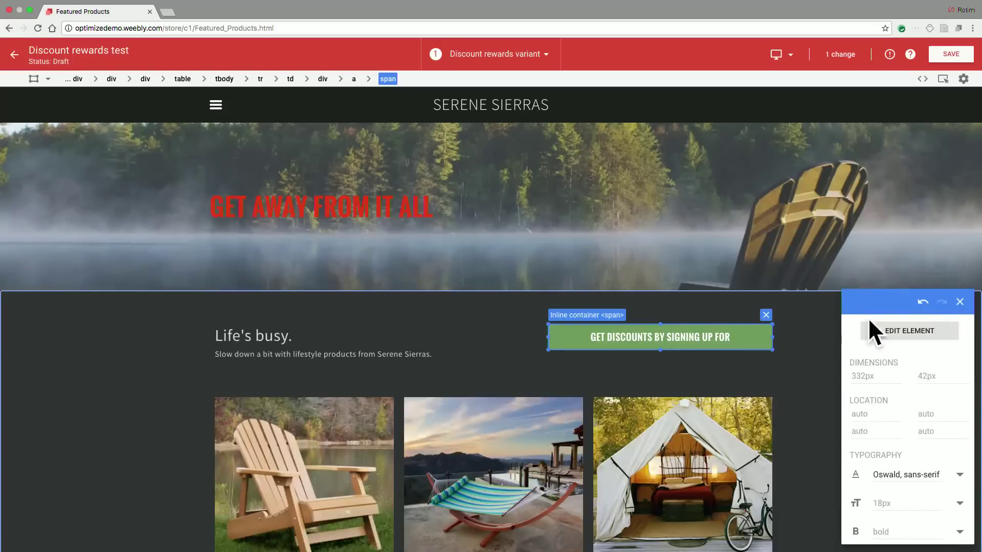
{"action": "left_click", "coordinate": [951, 55]}
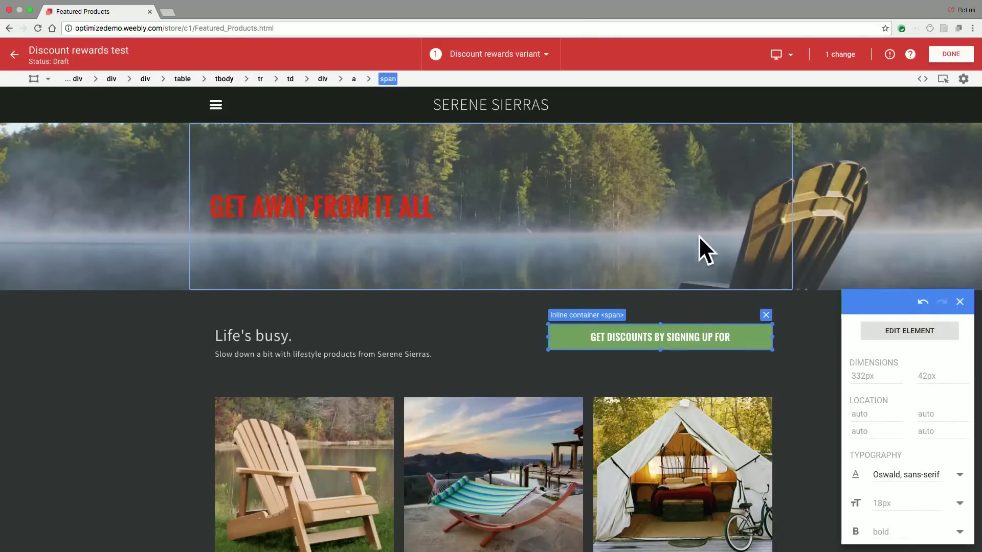
{"action": "left_click", "coordinate": [952, 56]}
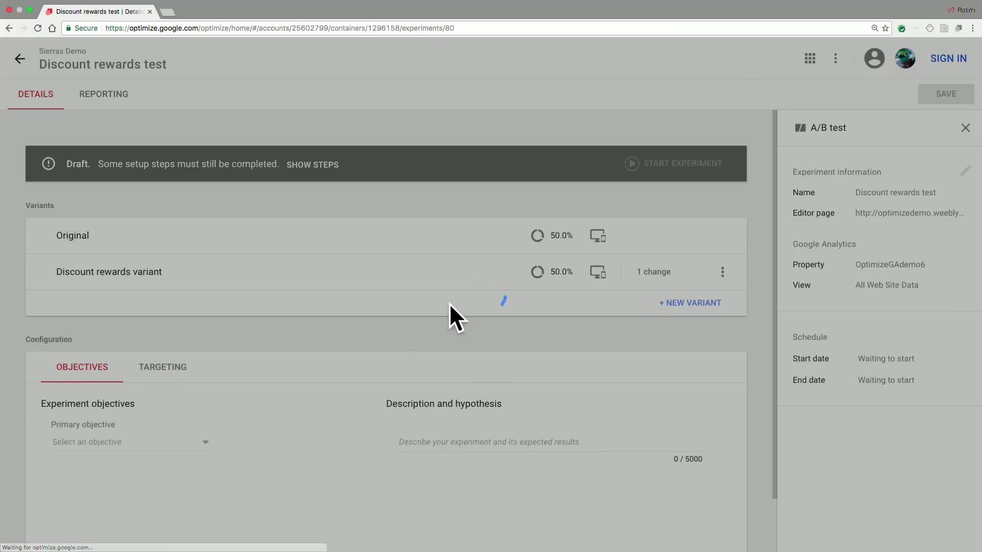
{"action": "scroll", "coordinate": [366, 328], "scroll_direction": "down", "scroll_amount": 2}
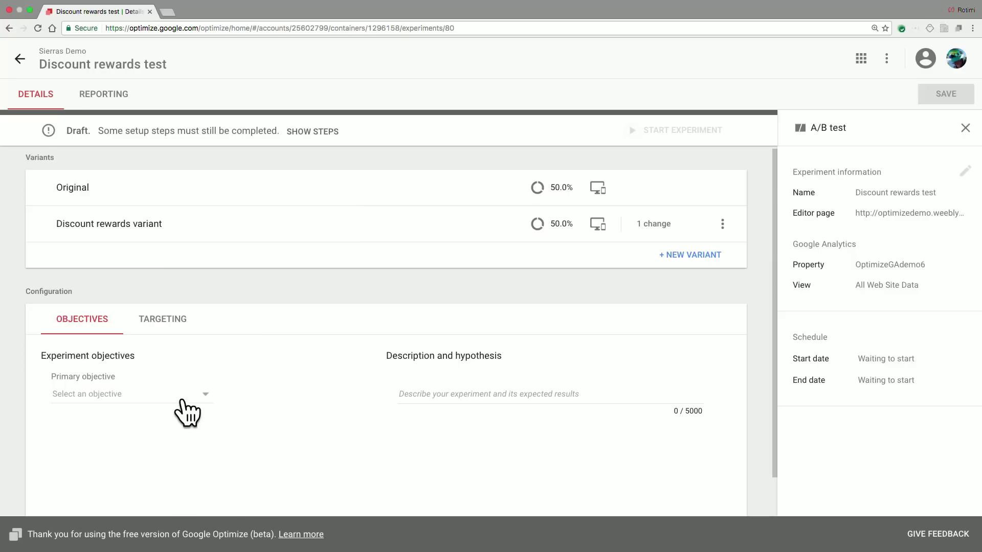
Under Objectives, choose 'Increase Reward Signups (Goal 5 Completions)' as the primary objective
{"action": "scroll", "coordinate": [184, 404], "scroll_direction": "down", "scroll_amount": 2}
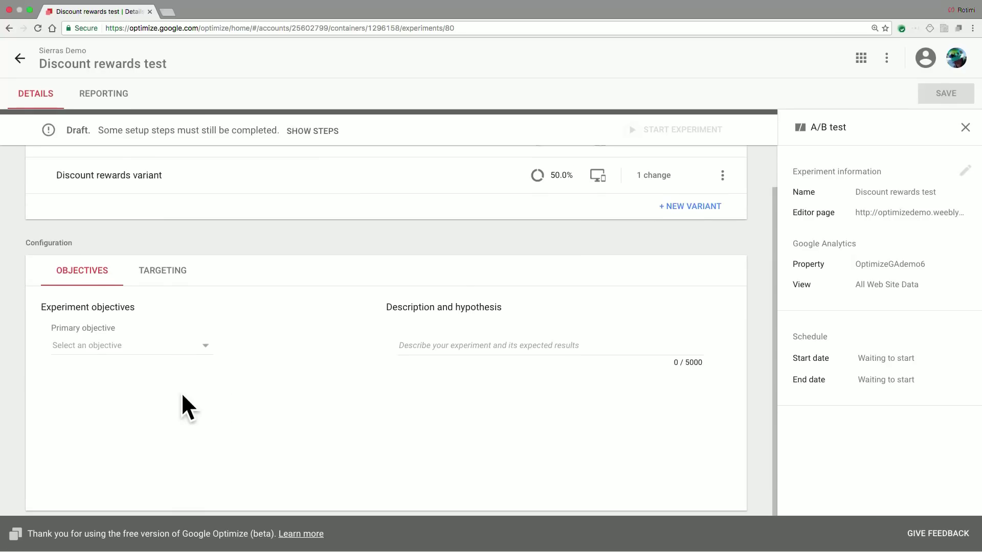
{"action": "left_click", "coordinate": [176, 359]}
{"action": "scroll", "coordinate": [176, 440], "scroll_direction": "down", "scroll_amount": 1}
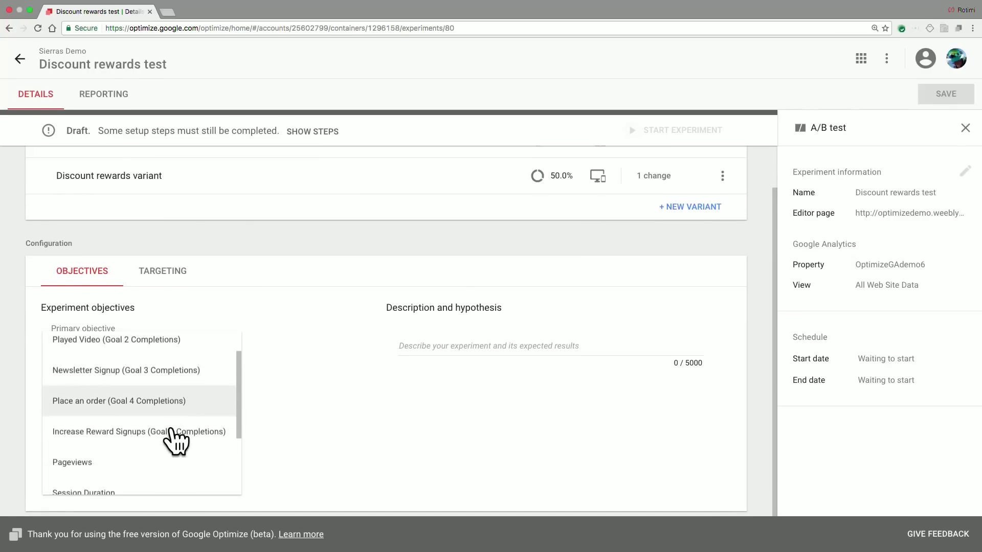
{"action": "left_click", "coordinate": [174, 432]}
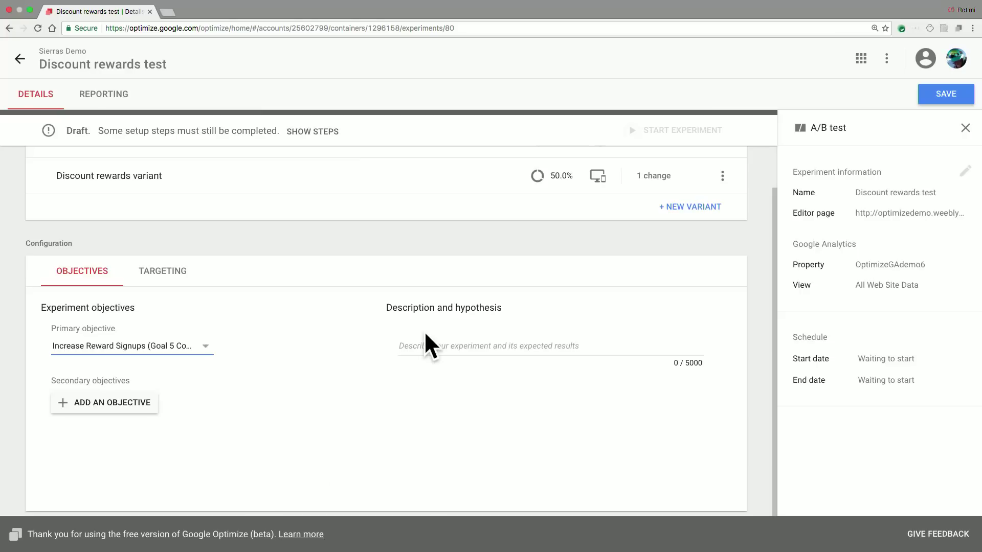
Enter the hypothesis 'This test checks whether discount offers increase signup rates' and save
{"action": "left_click", "coordinate": [431, 346]}
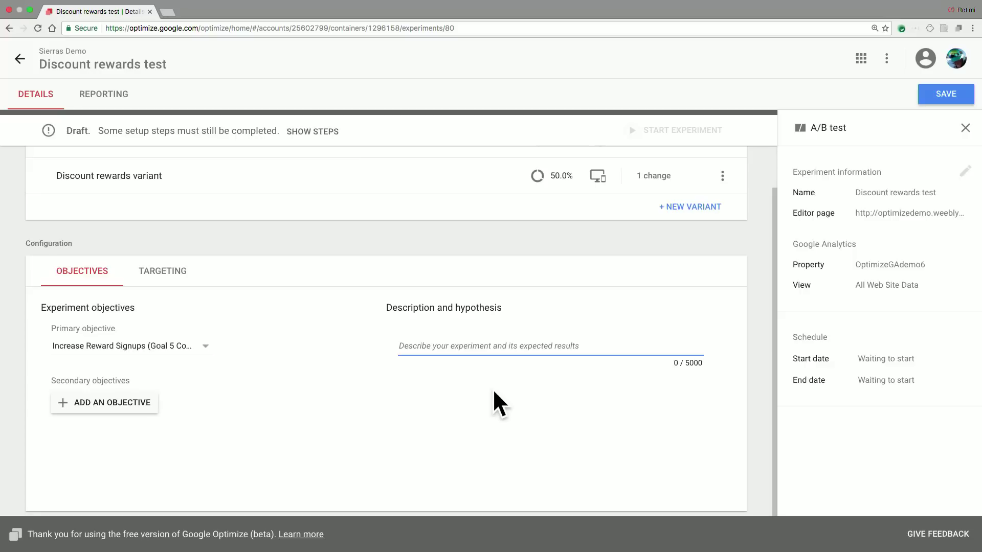
{"action": "type", "text": "This "}
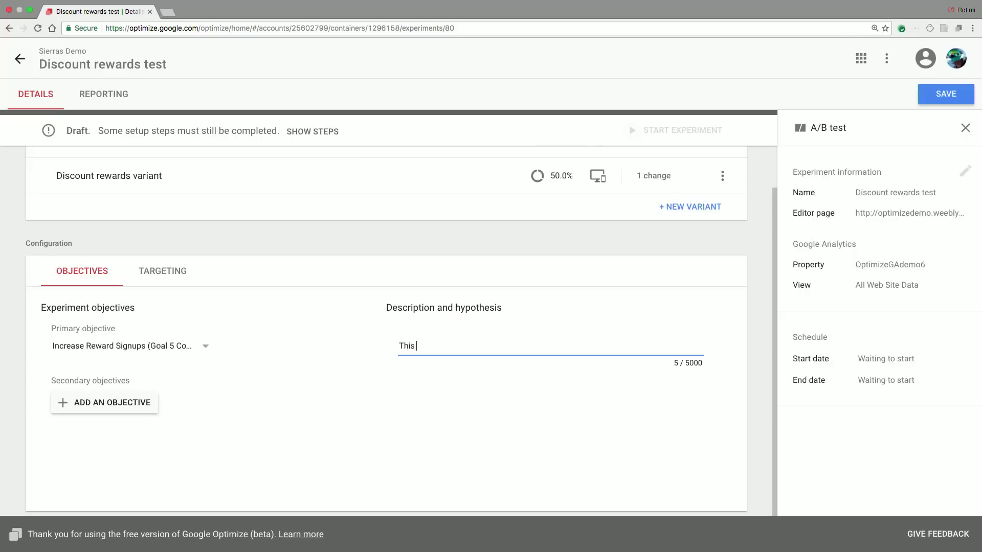
{"action": "type", "text": "test checks whether discount offers increase signup rates"}
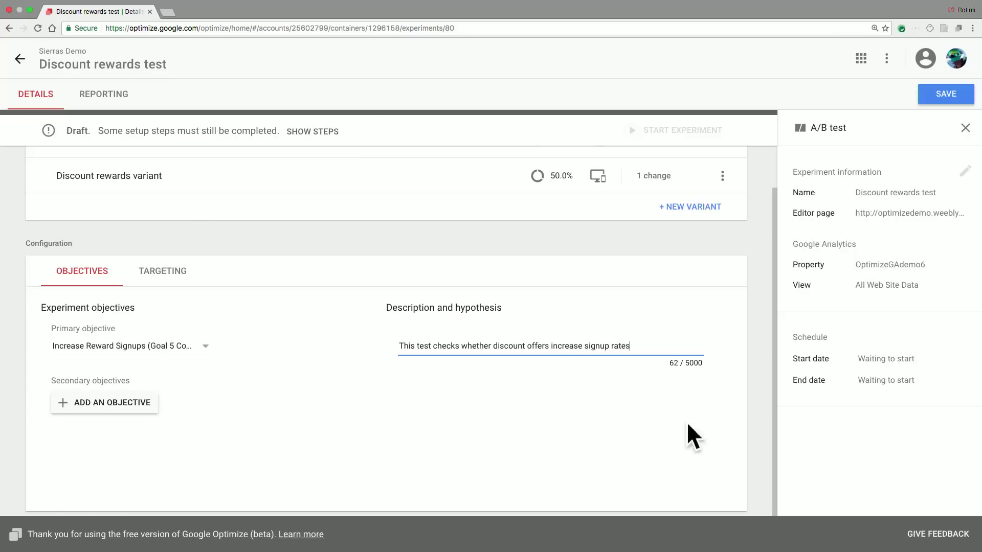
{"action": "left_click", "coordinate": [940, 97]}
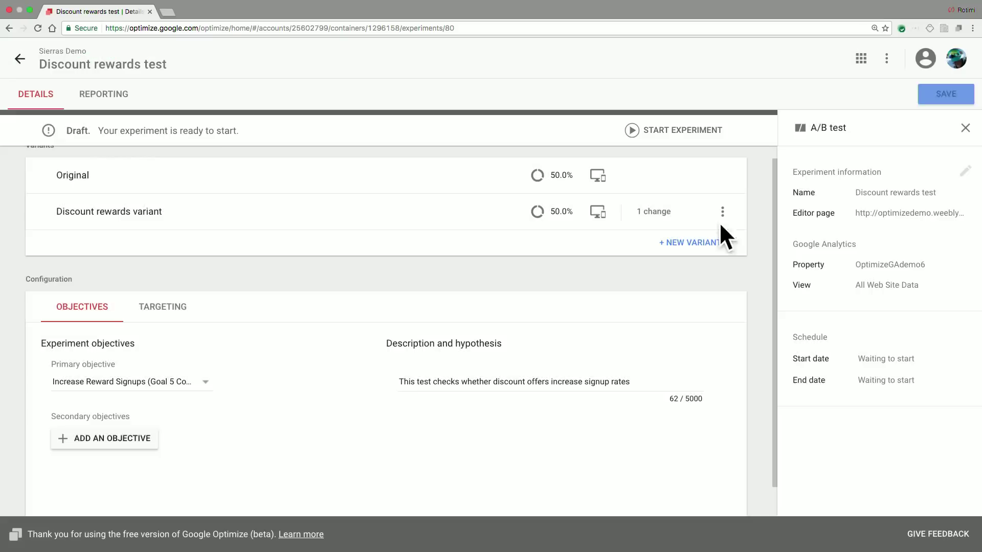
Show the Targeting settings down to the URL condition for Featured_Products.html
{"action": "left_click", "coordinate": [169, 307]}
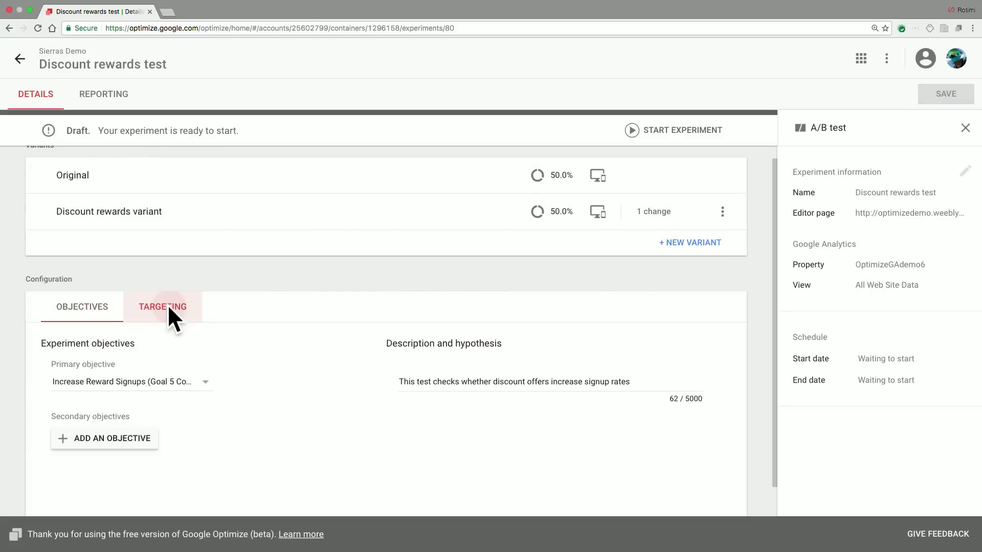
{"action": "scroll", "coordinate": [252, 325], "scroll_direction": "down", "scroll_amount": 2}
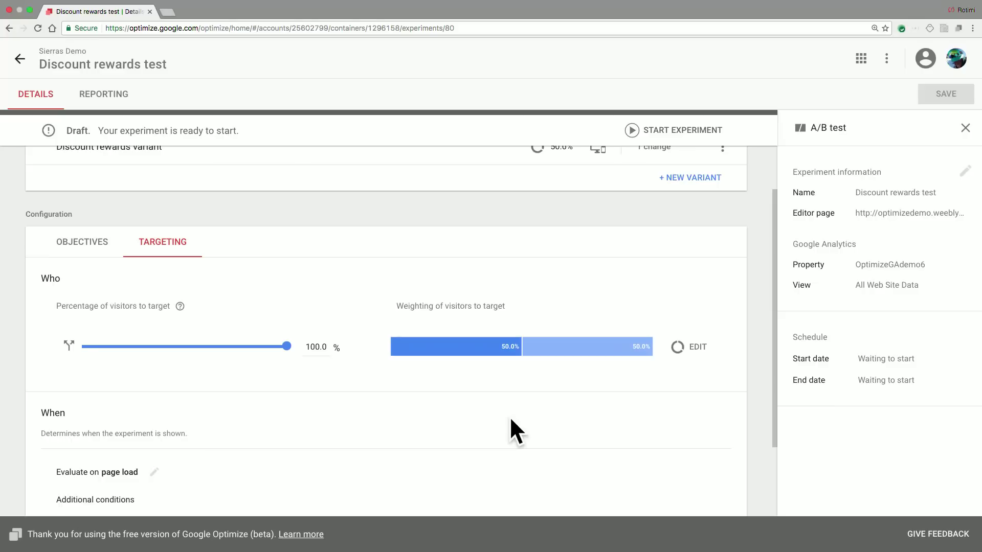
{"action": "scroll", "coordinate": [531, 405], "scroll_direction": "down", "scroll_amount": 2}
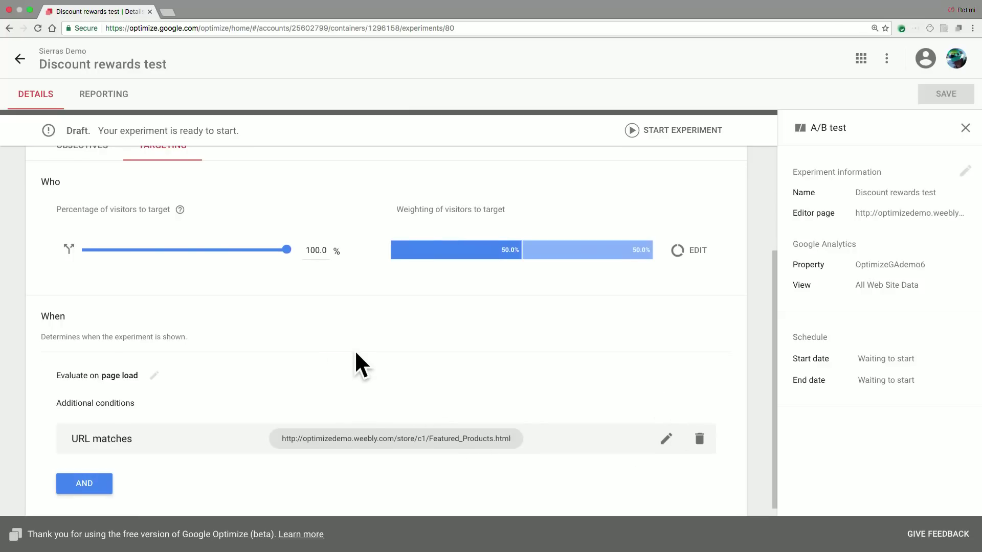
{"action": "scroll", "coordinate": [358, 365], "scroll_direction": "down", "scroll_amount": 1}
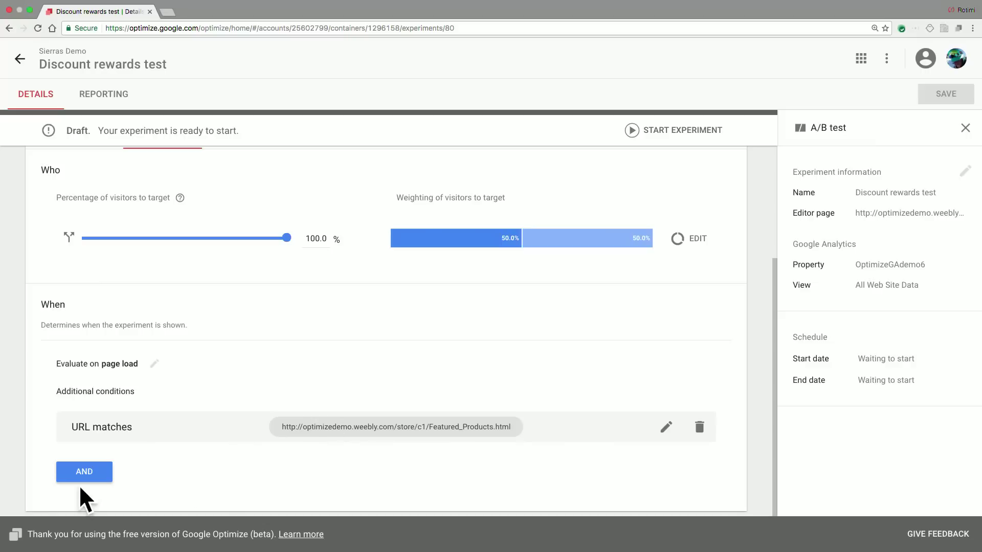
Add an AND Geo condition where Country equals United States, then save the targeting
{"action": "left_click", "coordinate": [86, 473]}
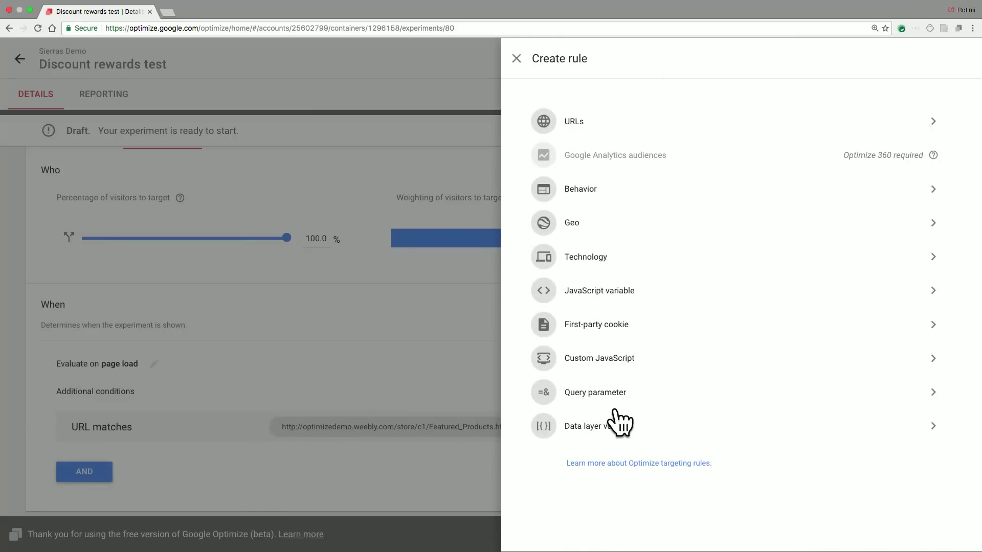
{"action": "left_click", "coordinate": [627, 226]}
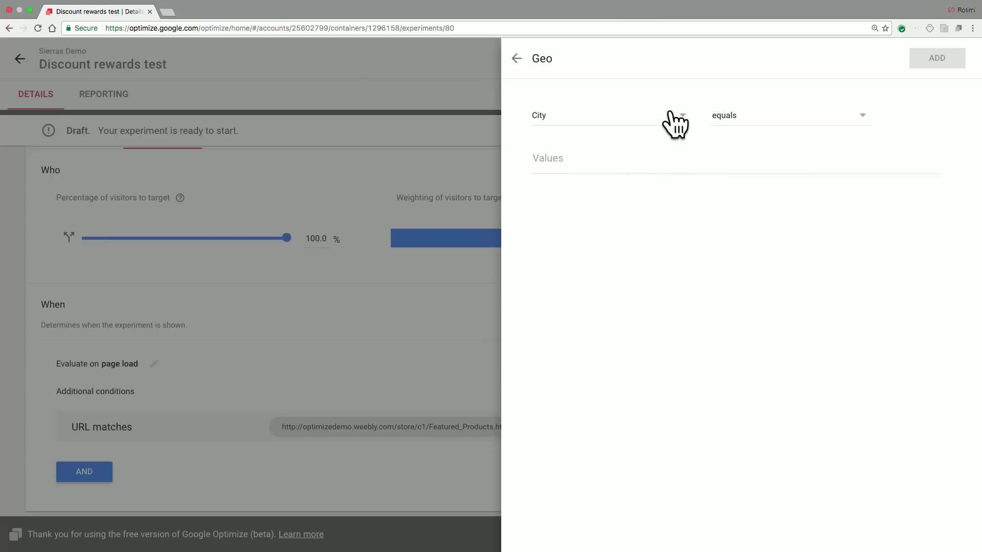
{"action": "left_click", "coordinate": [671, 115]}
{"action": "left_click", "coordinate": [619, 205]}
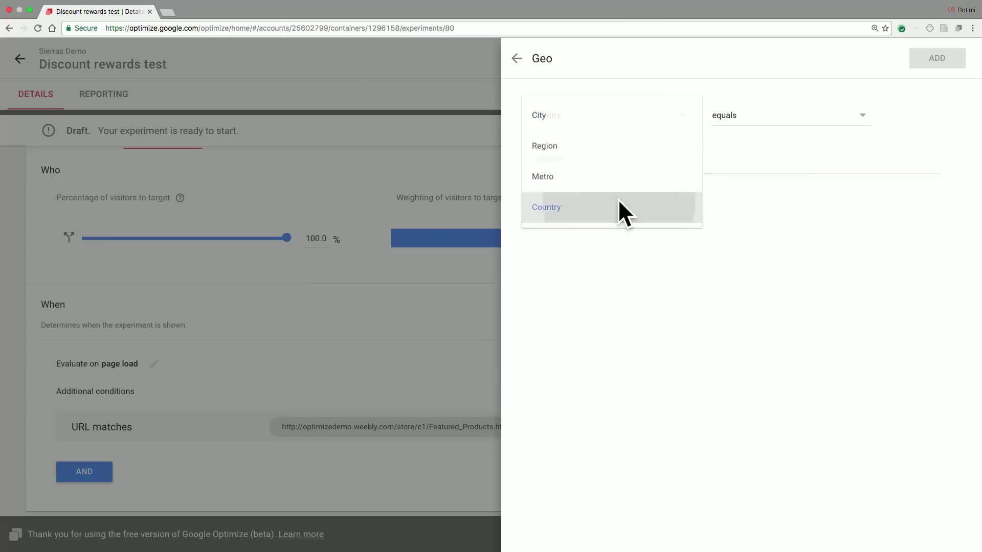
{"action": "left_click", "coordinate": [657, 161]}
{"action": "type", "text": "uni"}
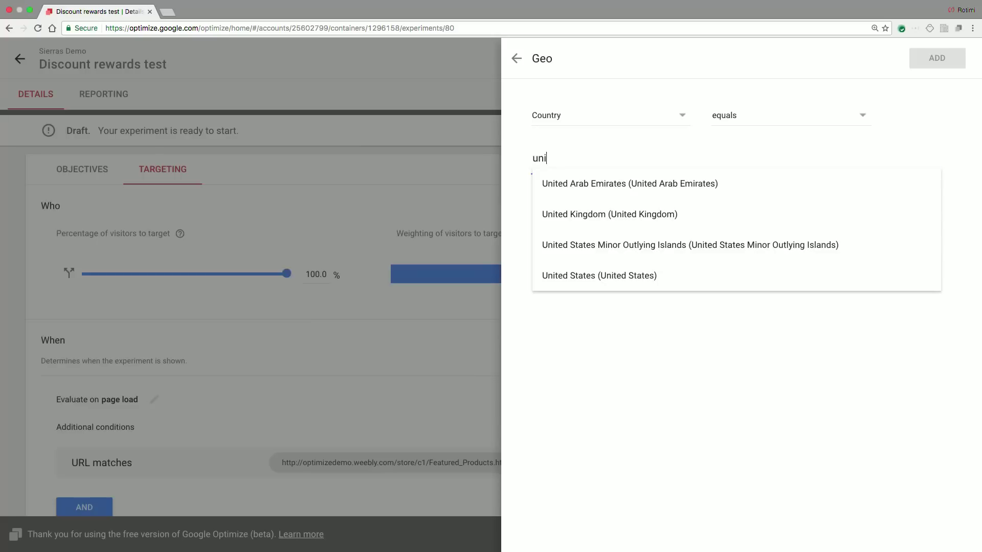
{"action": "type", "text": "te"}
{"action": "left_click", "coordinate": [632, 276]}
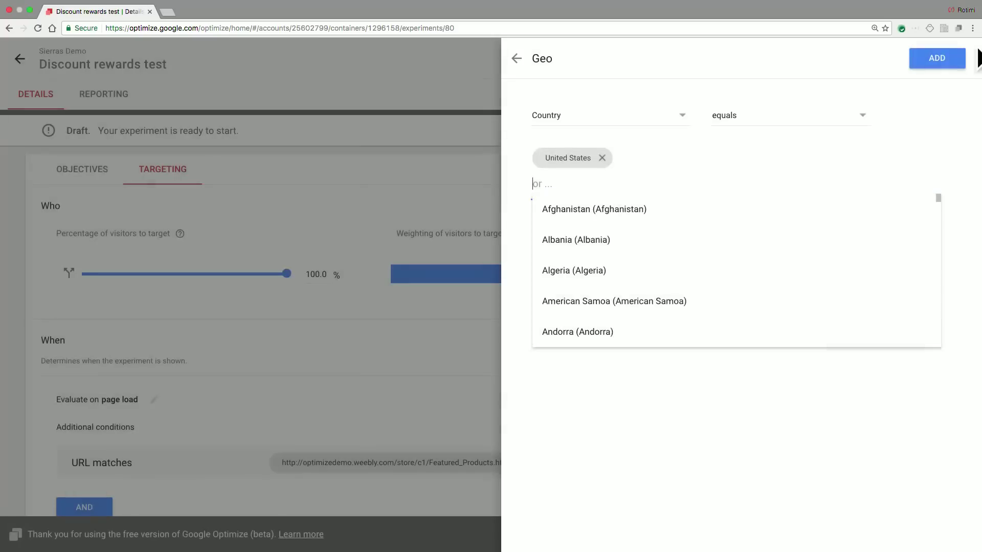
{"action": "left_click", "coordinate": [945, 63]}
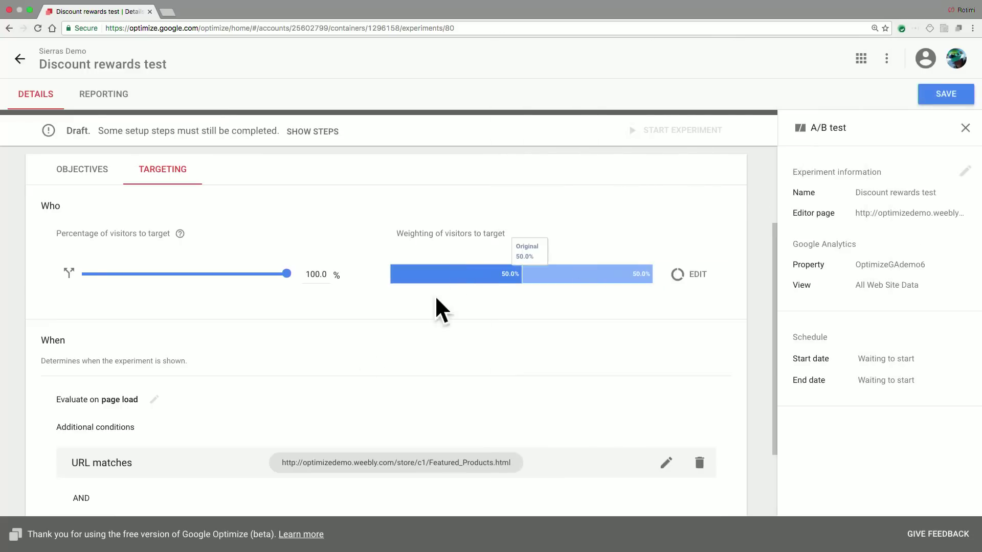
{"action": "scroll", "coordinate": [378, 300], "scroll_direction": "down", "scroll_amount": 2}
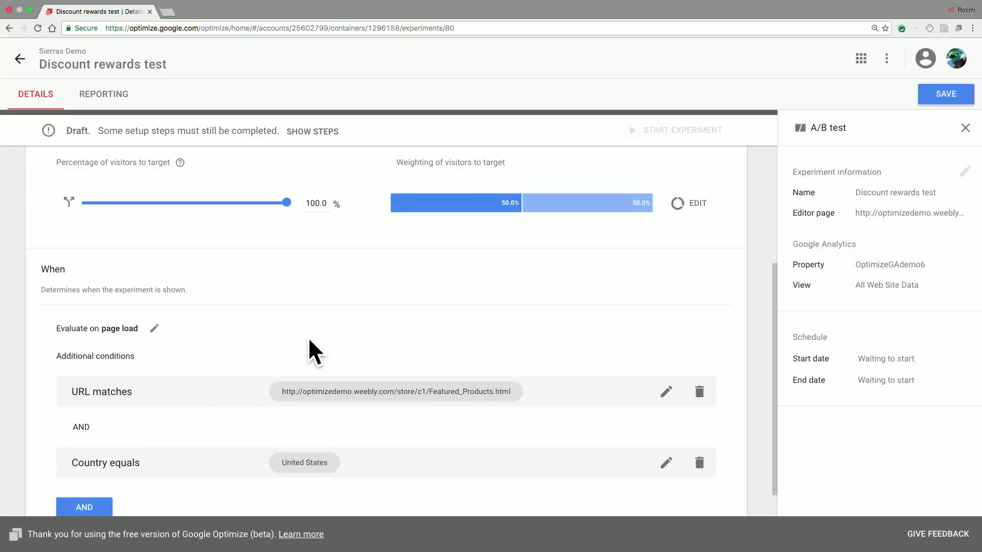
{"action": "scroll", "coordinate": [230, 379], "scroll_direction": "down", "scroll_amount": 1}
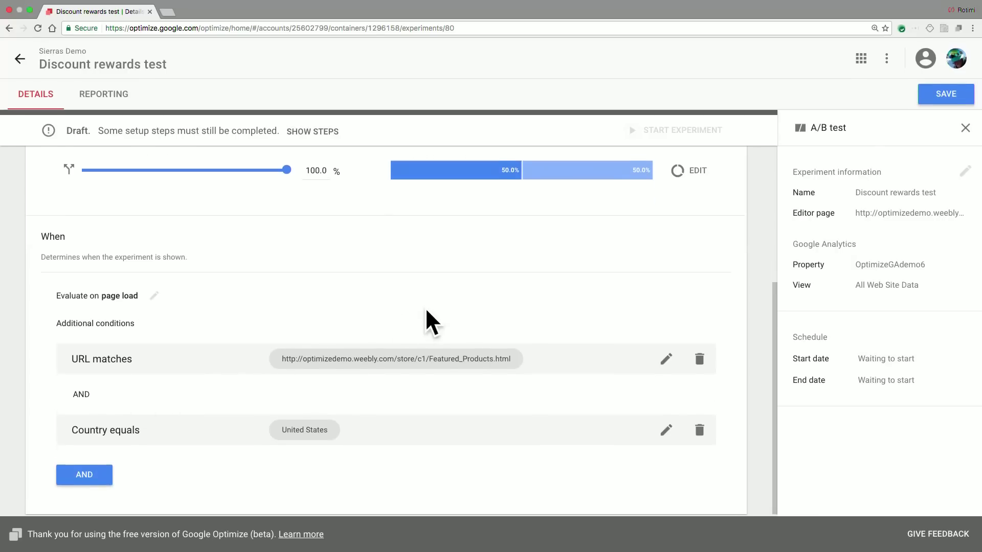
{"action": "scroll", "coordinate": [512, 245], "scroll_direction": "up", "scroll_amount": 3}
{"action": "left_click", "coordinate": [943, 98]}
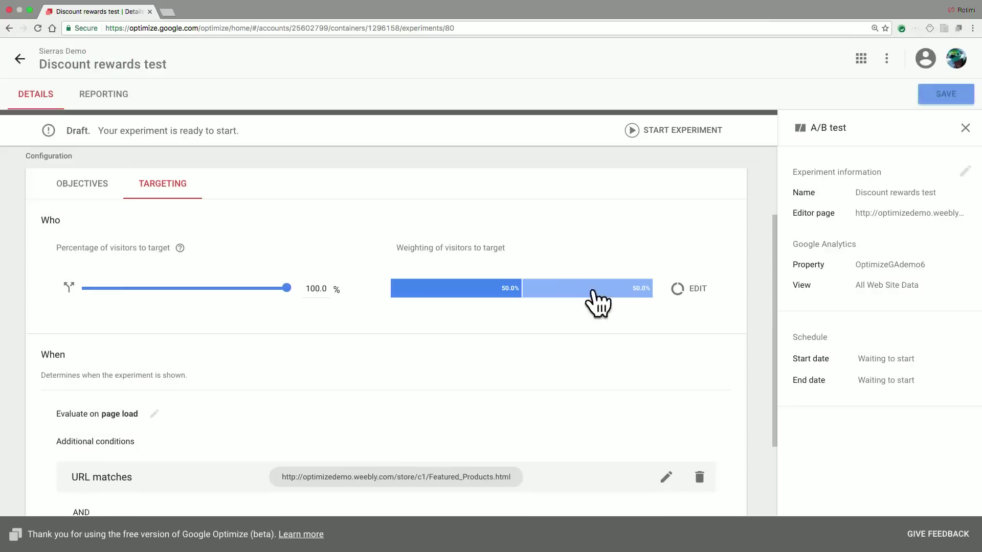
Open a desktop web preview of the Discount rewards variant
{"action": "scroll", "coordinate": [499, 317], "scroll_direction": "up", "scroll_amount": 2}
{"action": "scroll", "coordinate": [499, 315], "scroll_direction": "up", "scroll_amount": 2}
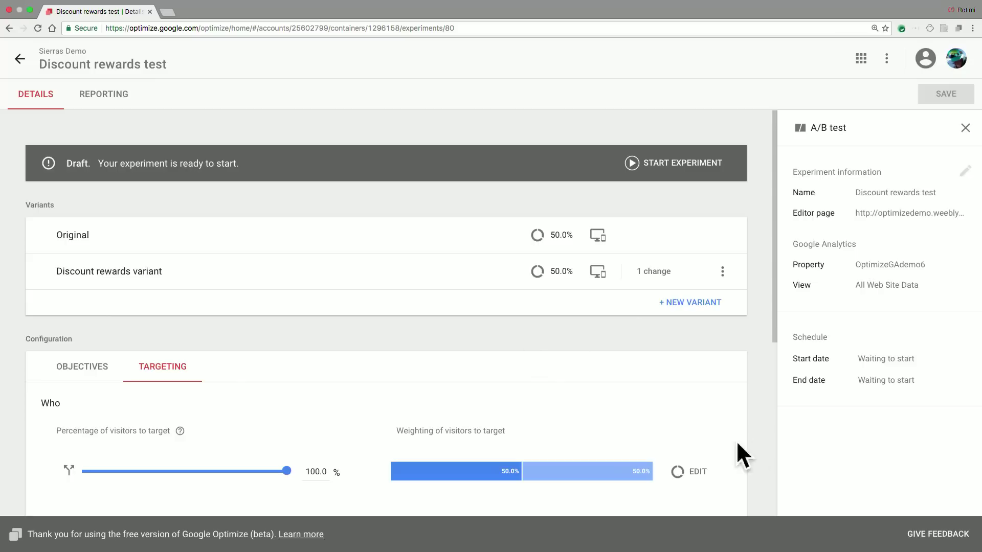
{"action": "left_click", "coordinate": [599, 274]}
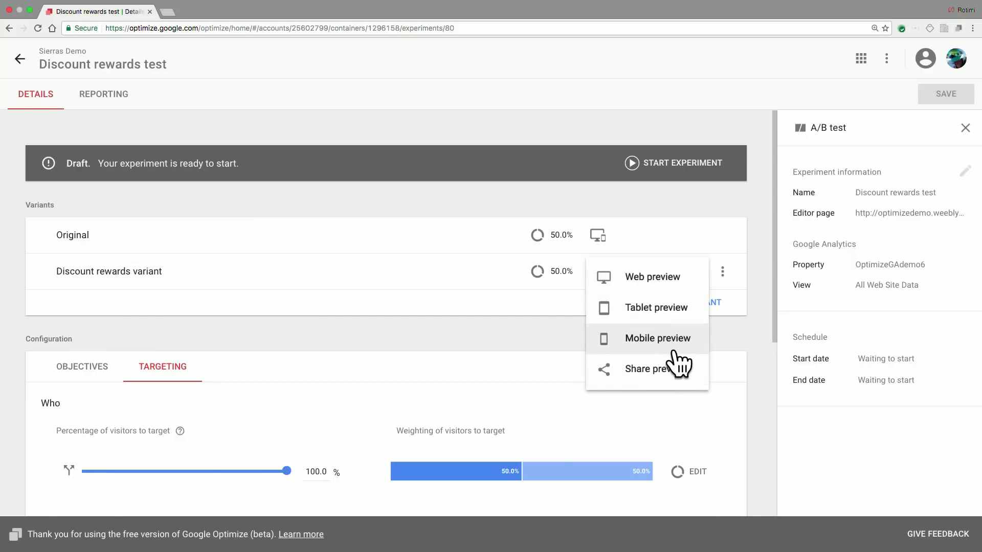
{"action": "left_click", "coordinate": [664, 277]}
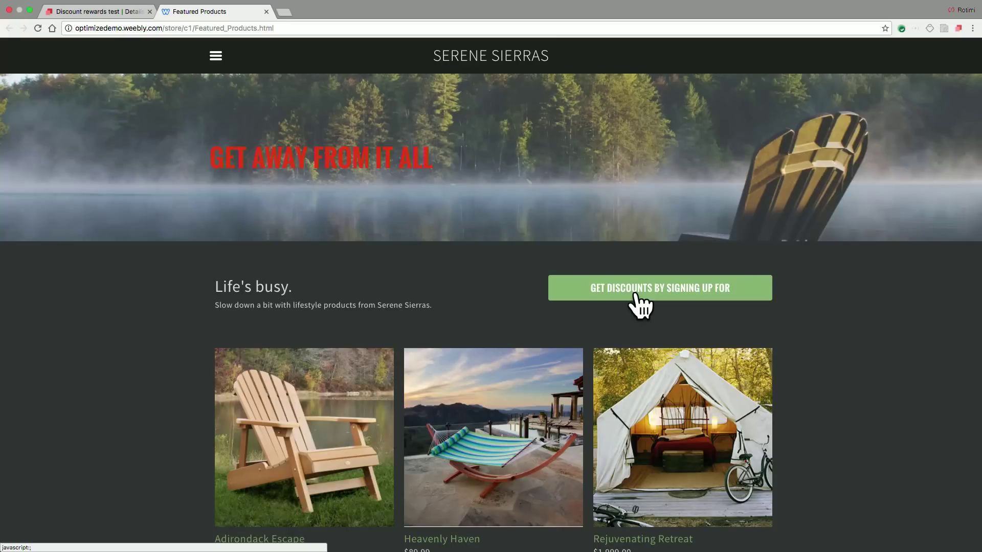
Close the desktop preview, check the variant's mobile preview, then close it
{"action": "mouse_move", "coordinate": [207, 33]}
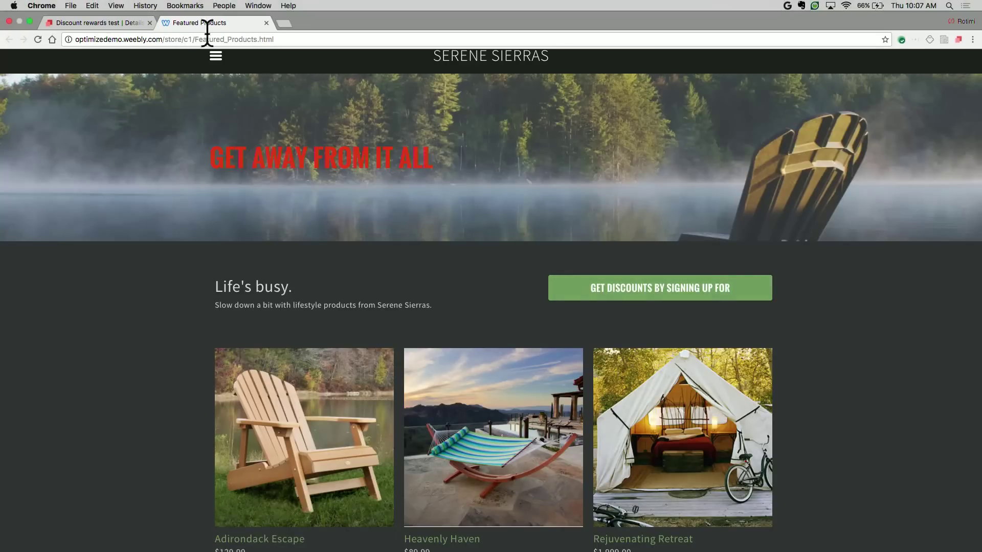
{"action": "left_click", "coordinate": [264, 21]}
{"action": "left_click", "coordinate": [597, 270]}
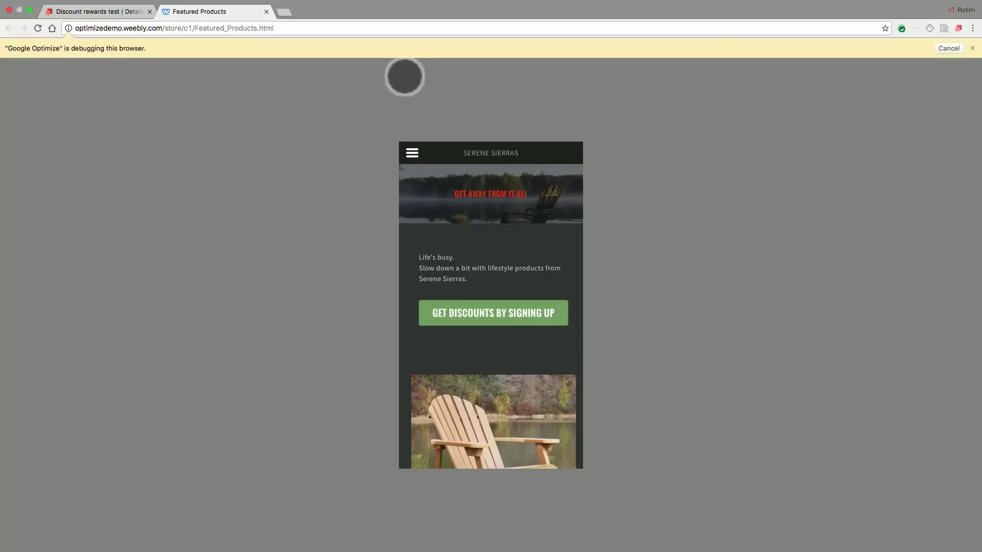
{"action": "left_click", "coordinate": [267, 12]}
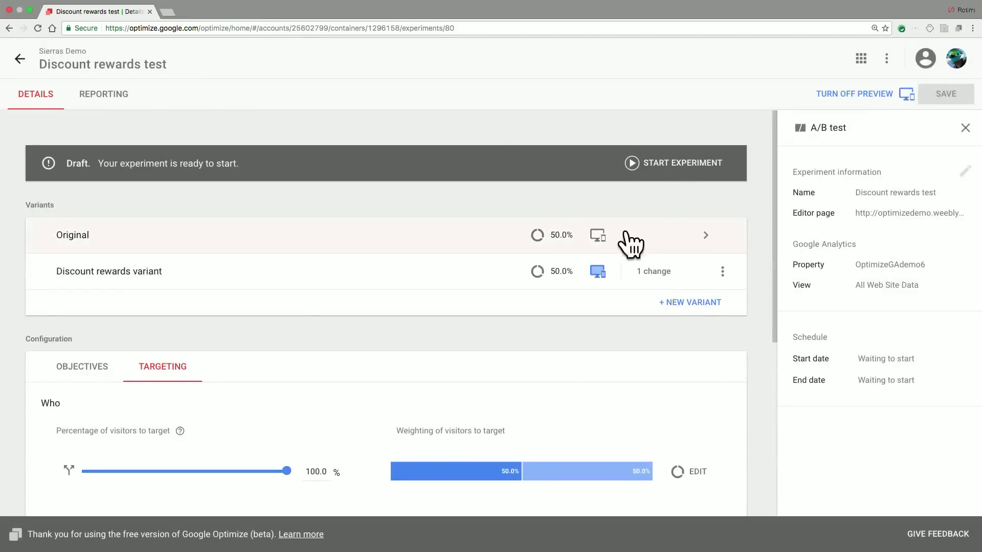
Turn off the variant preview, start the Discount rewards test, and view its Reporting tab
{"action": "left_click", "coordinate": [850, 97]}
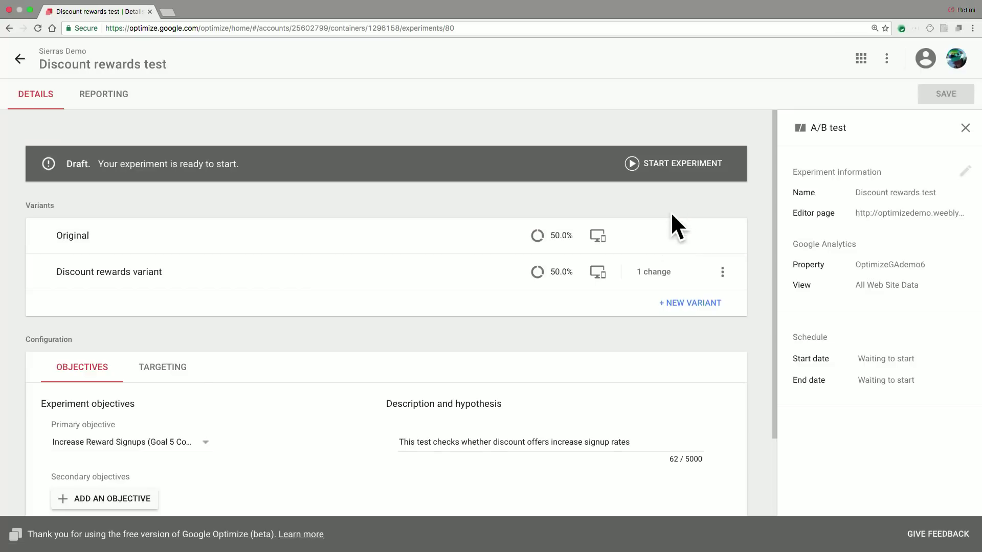
{"action": "left_click", "coordinate": [660, 166]}
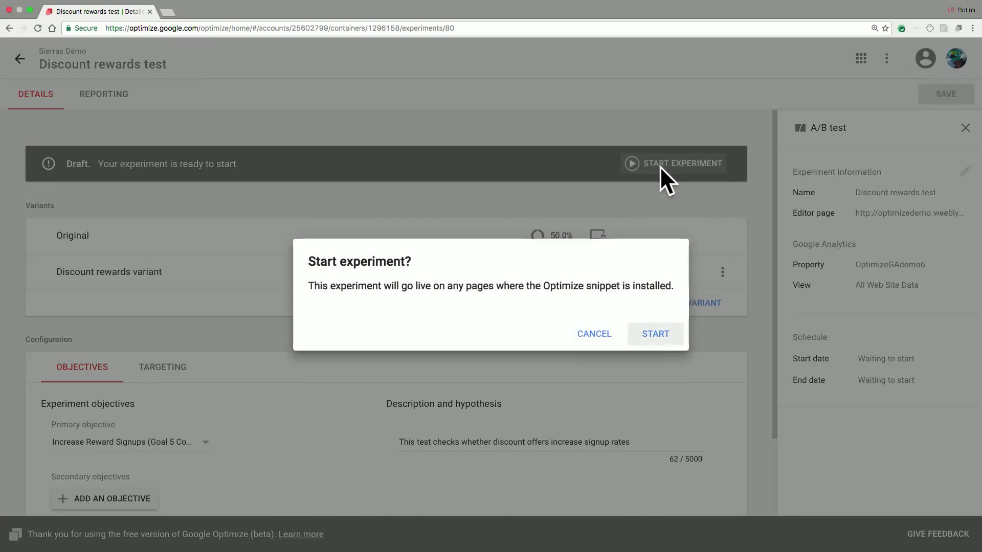
{"action": "left_click", "coordinate": [656, 332]}
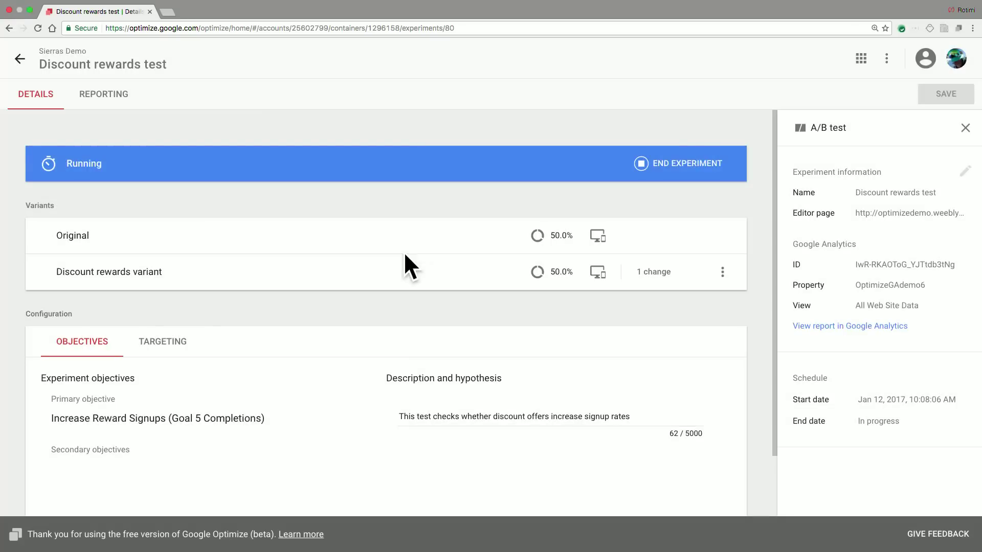
{"action": "left_click", "coordinate": [106, 98]}
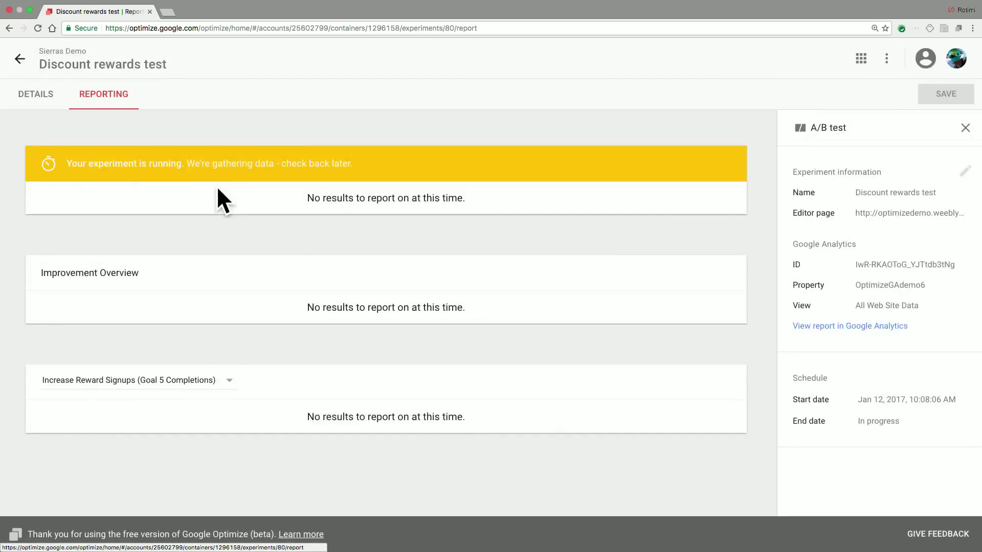